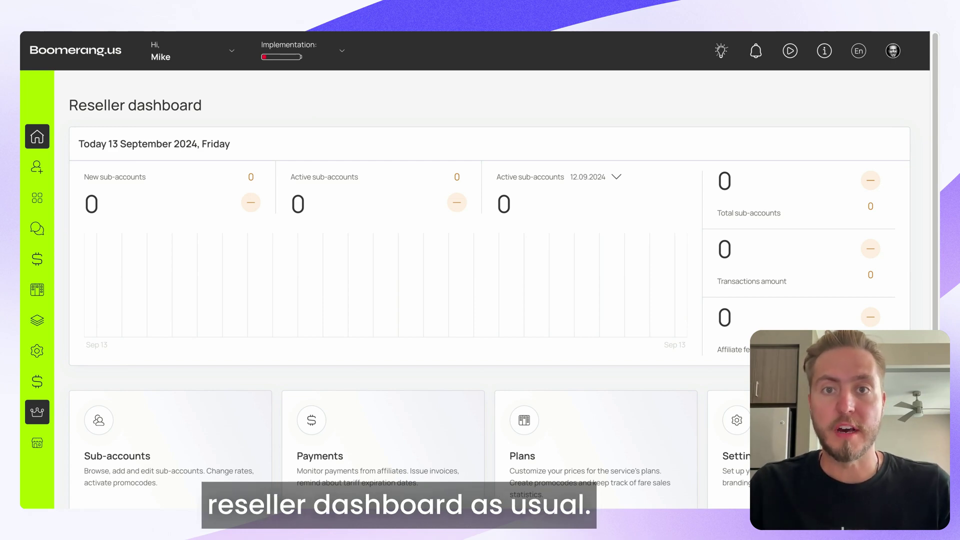
Scroll down the Settings page to see the Account and Business settings sections
scroll(783, 262, "down", 1)
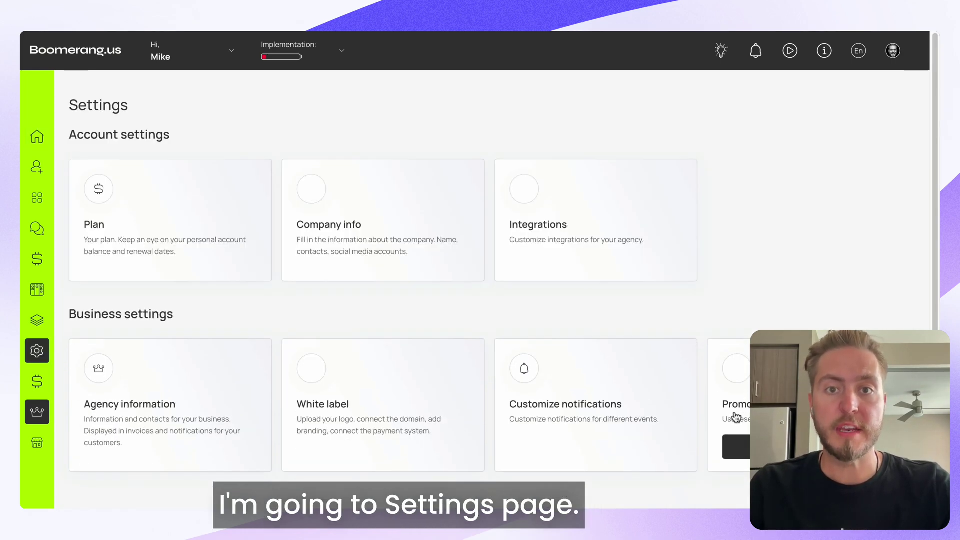
Open Integrations and launch the five-step LeadConnector Setup guide
left_click(569, 214)
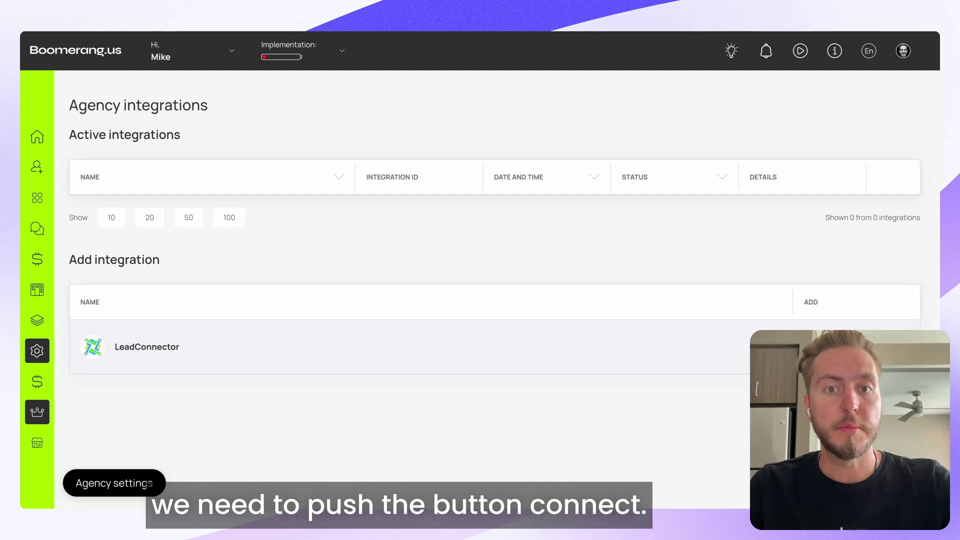
left_click(839, 347)
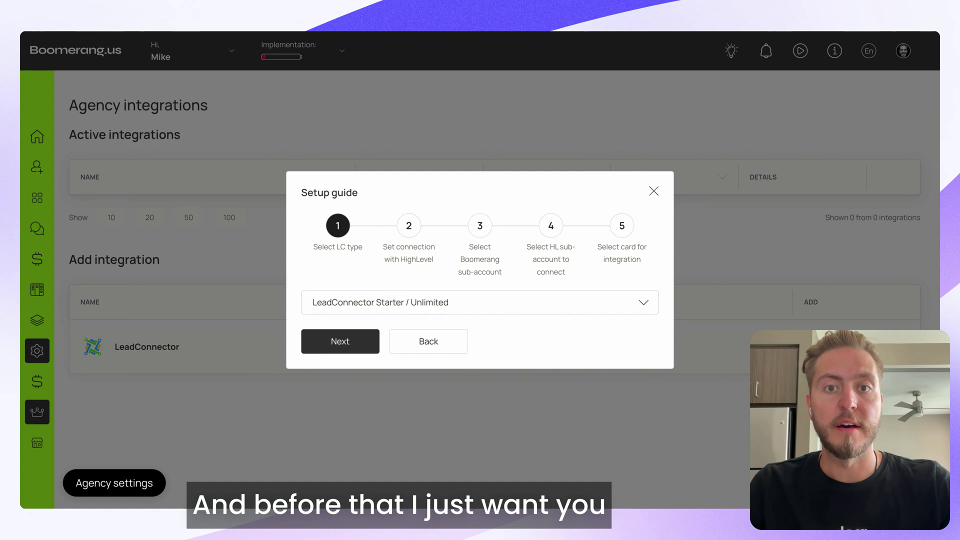
Dismiss the LeadConnector Setup guide dialog to return to Agency integrations
left_click(653, 192)
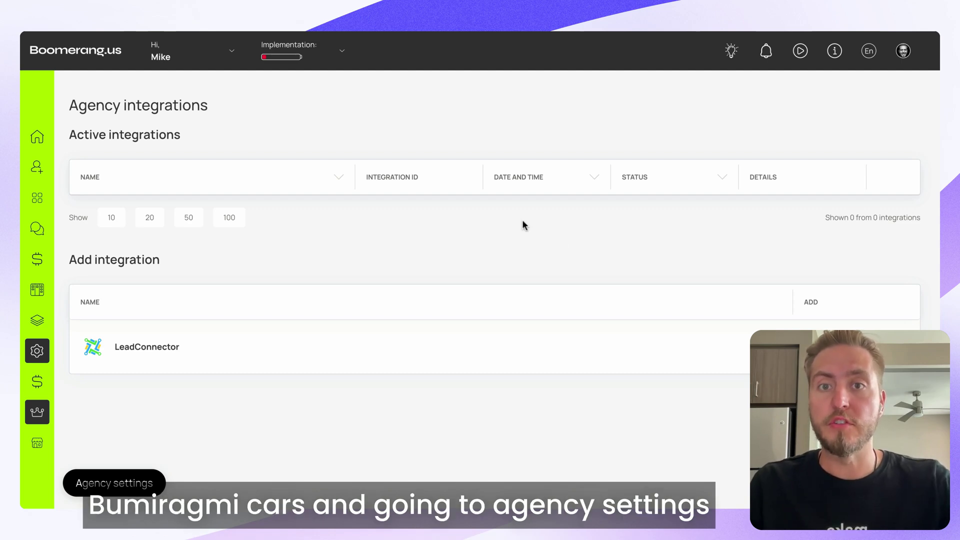
Restart LeadConnector setup with LC type LeadConnector SaaS and proceed to HighLevel's account selection
left_click(840, 347)
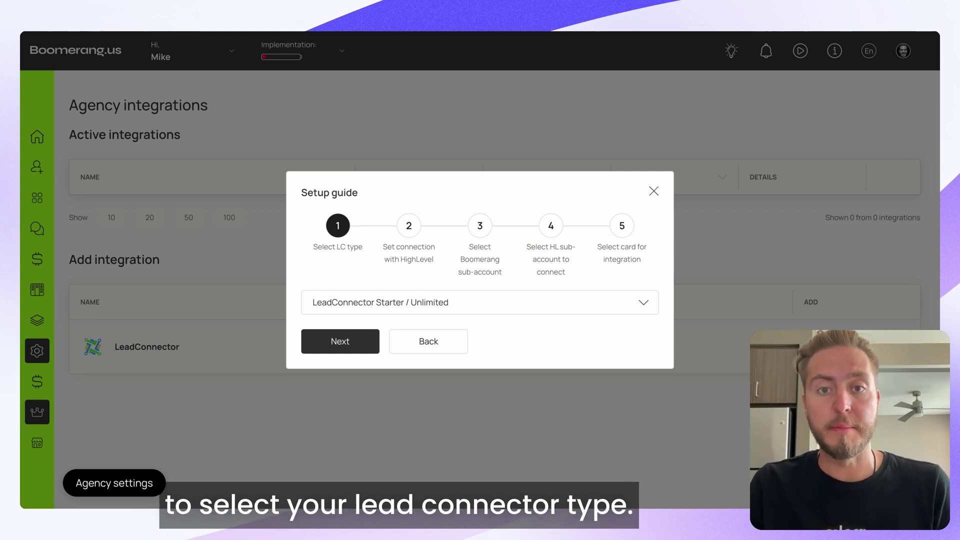
left_click(572, 301)
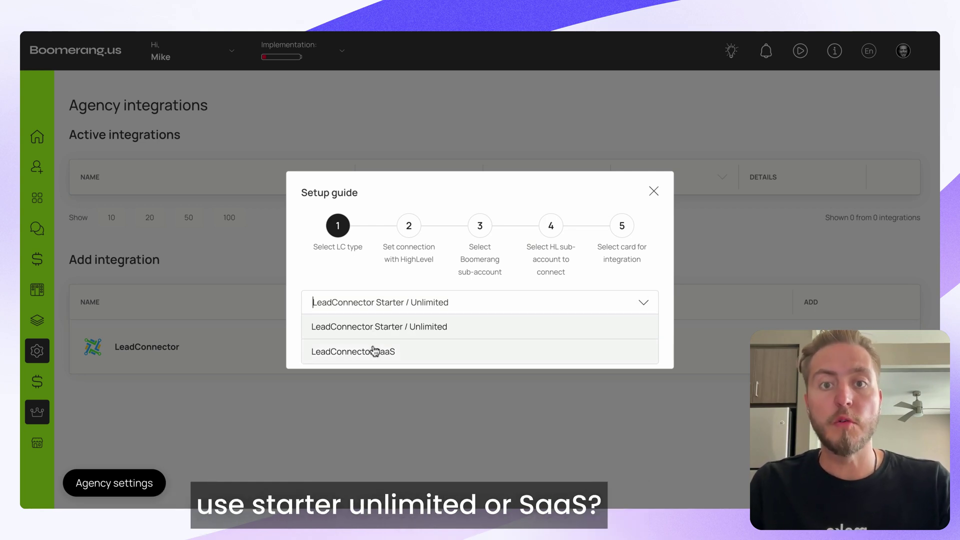
left_click(433, 351)
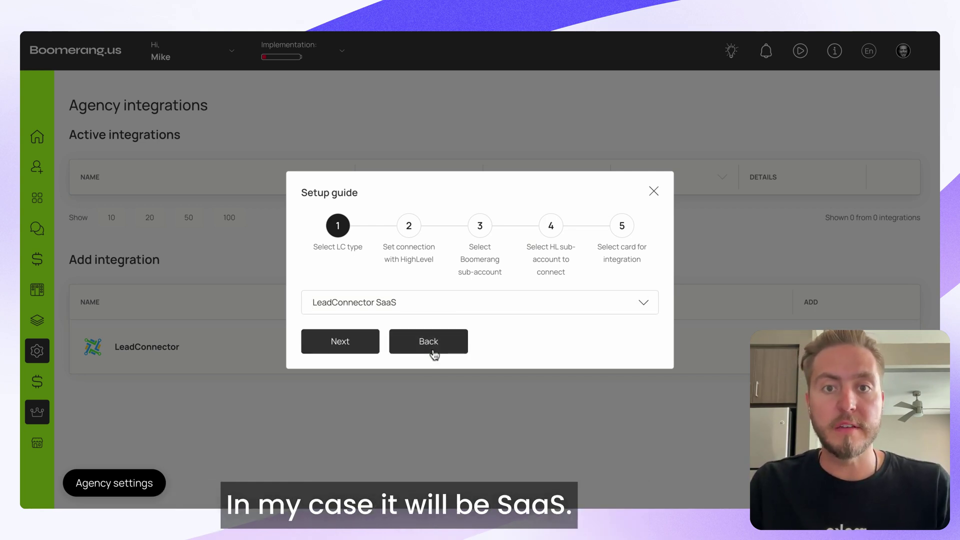
left_click(363, 337)
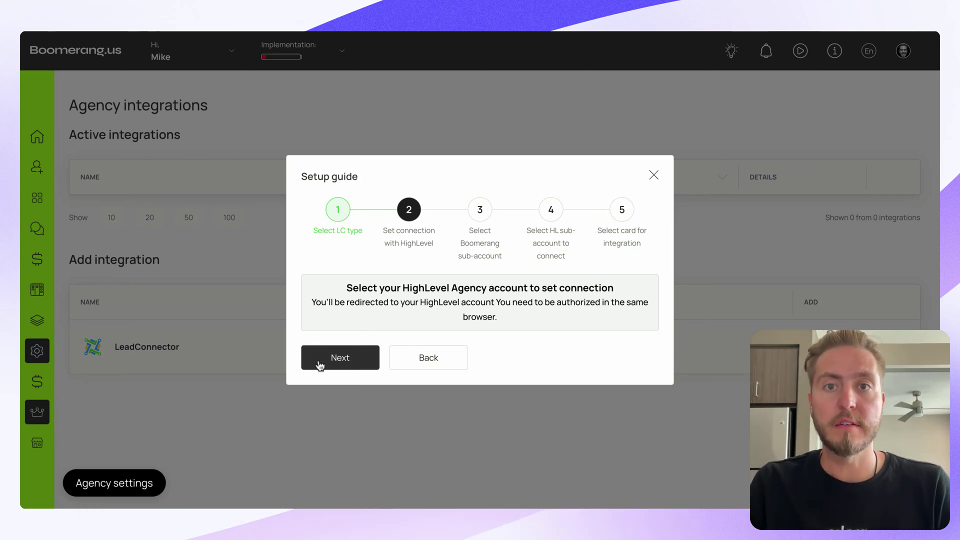
left_click(338, 358)
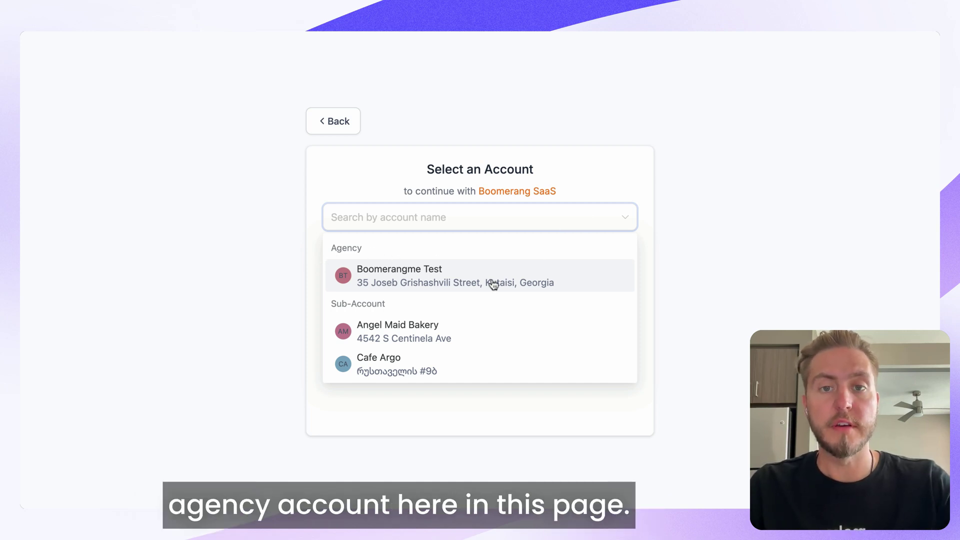
Authorize the Boomerangme Test agency with access to all sub-accounts
left_click(494, 284)
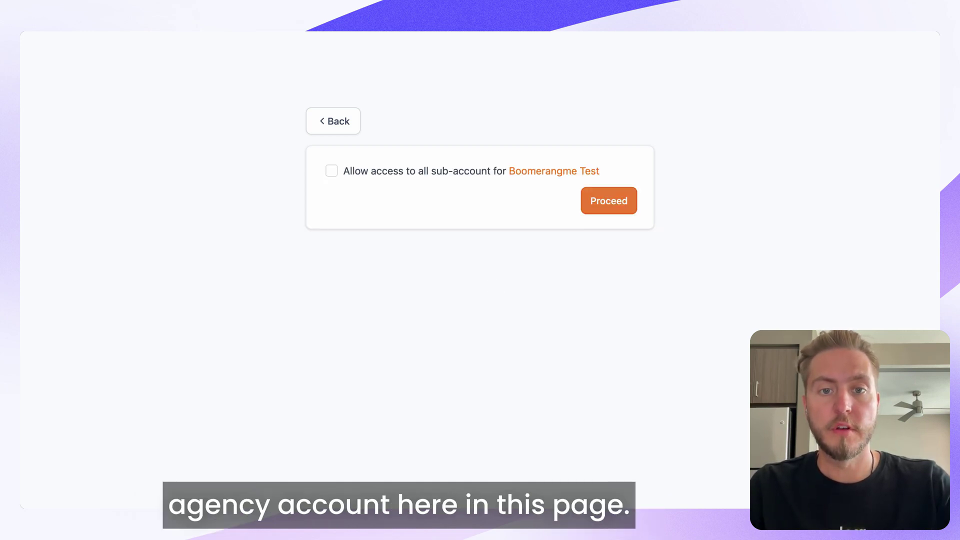
left_click(332, 171)
left_click(332, 193)
left_click(608, 232)
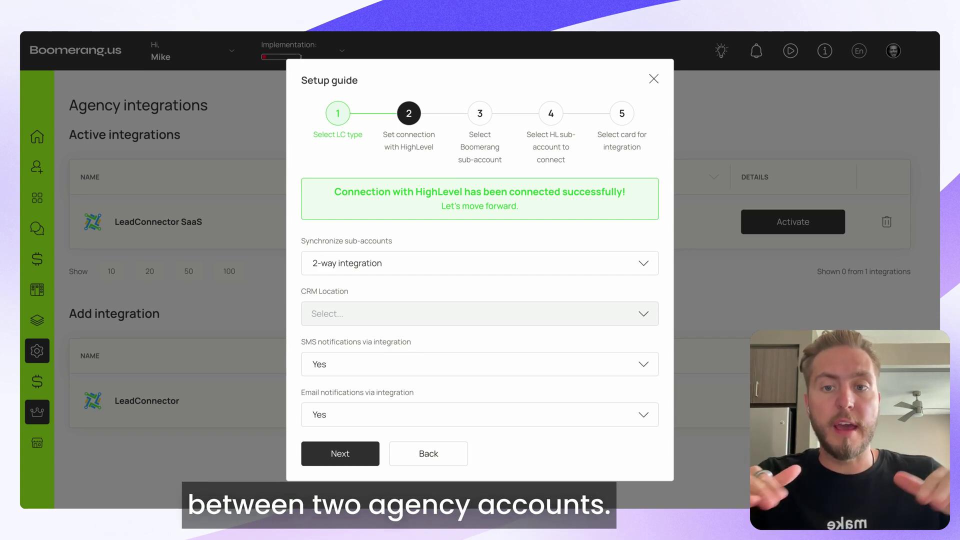
Expand the Synchronize sub-accounts dropdown for the HighLevel connection
left_click(492, 264)
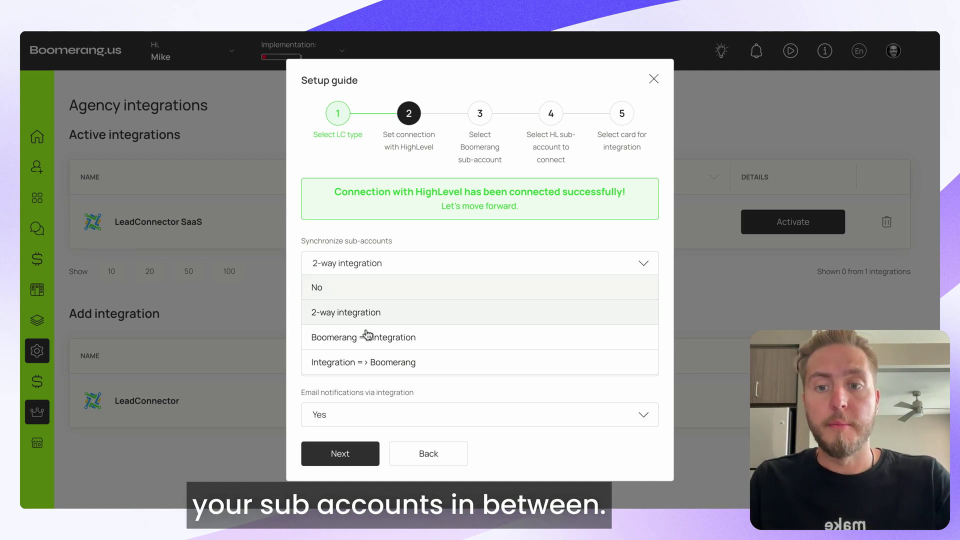
Choose 2-way integration for Synchronize sub-accounts
left_click(372, 312)
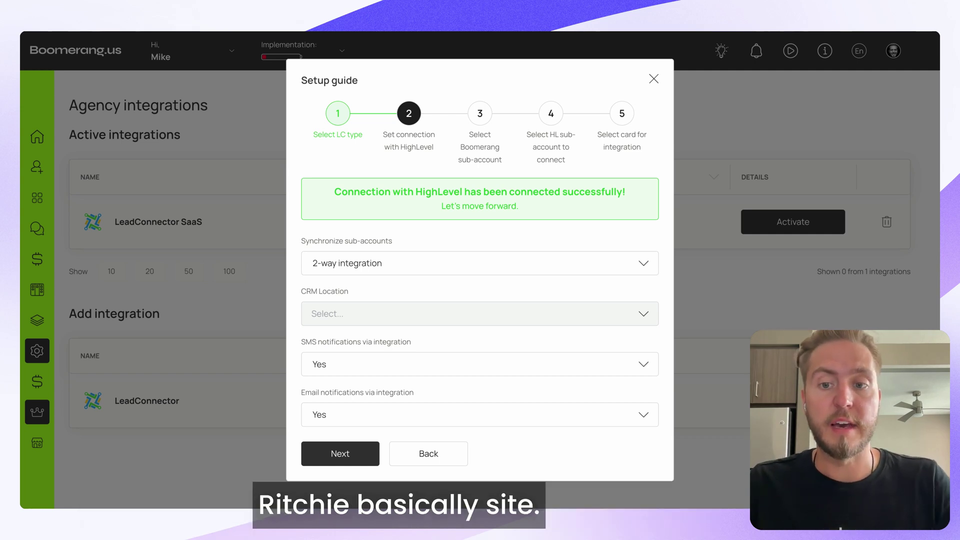
Set CRM Location to Cafe Argo with SMS and Email notifications Yes, then continue
left_click(360, 314)
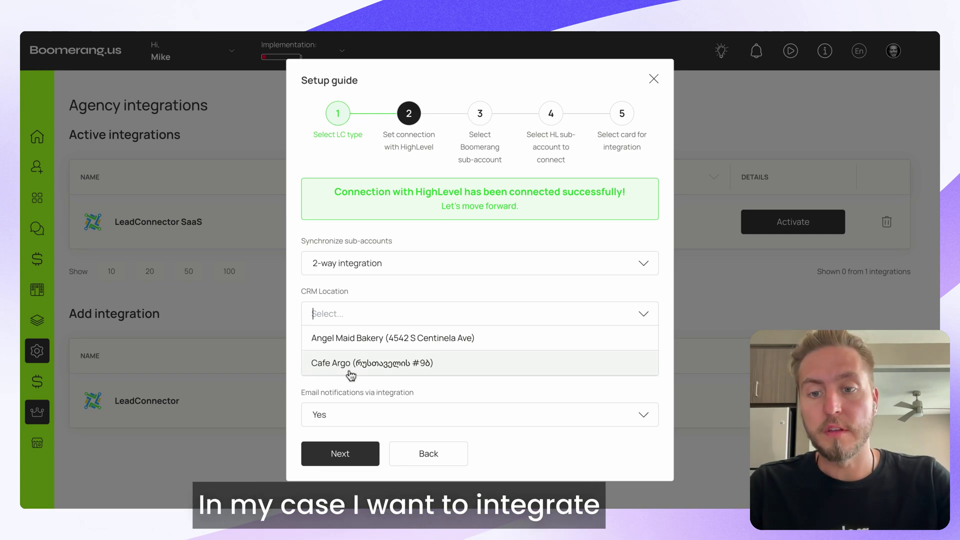
left_click(375, 365)
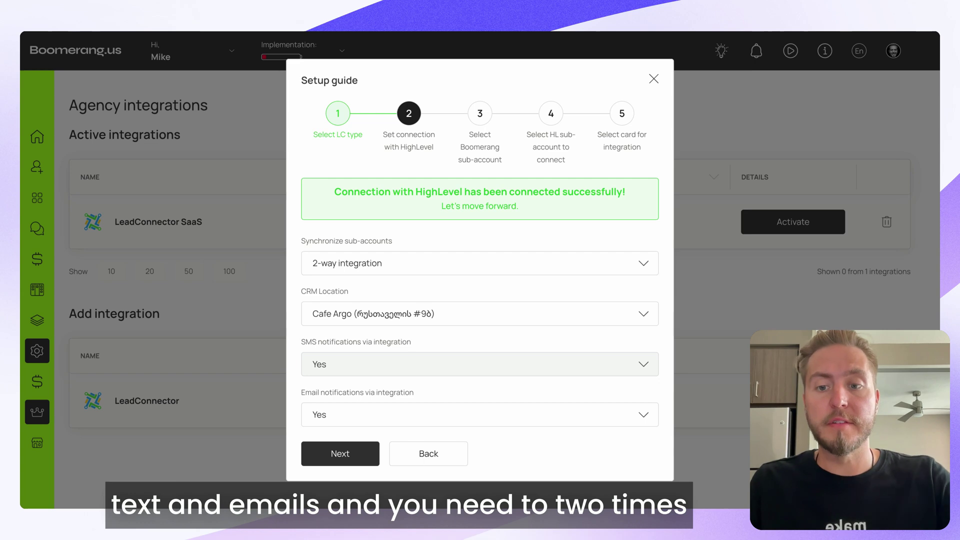
left_click(404, 371)
left_click(385, 388)
left_click(350, 423)
left_click(342, 437)
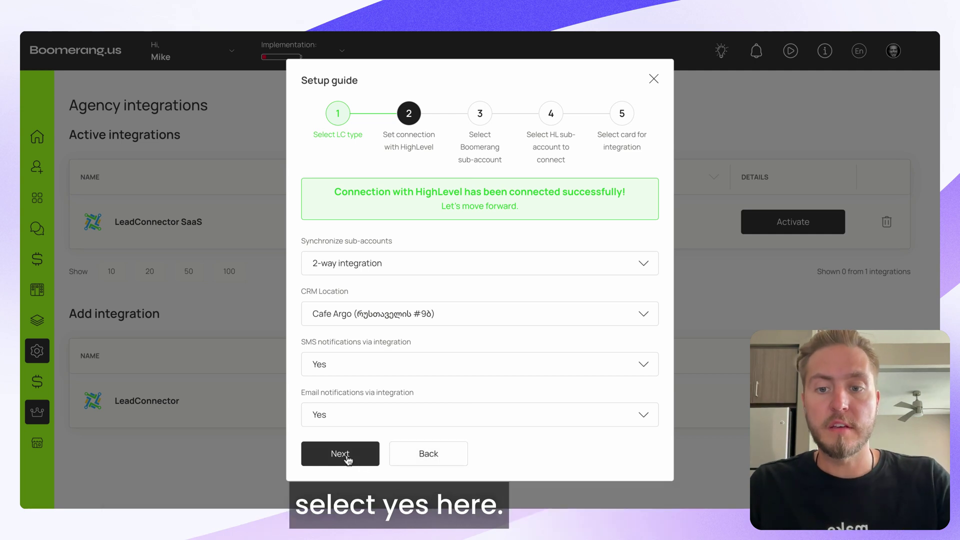
left_click(347, 458)
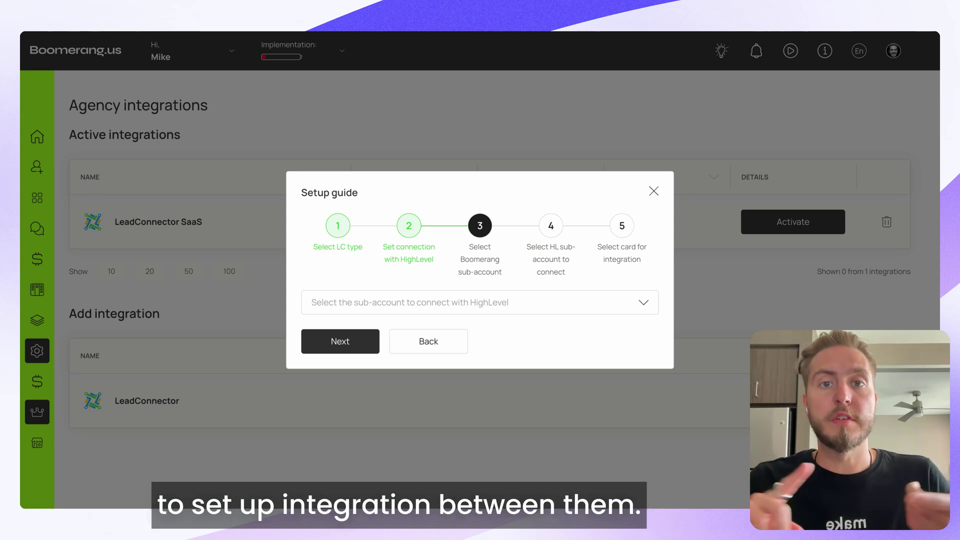
Select the Angel Maid Bakery Boomerang sub-account and proceed to HighLevel's account selection
left_click(437, 303)
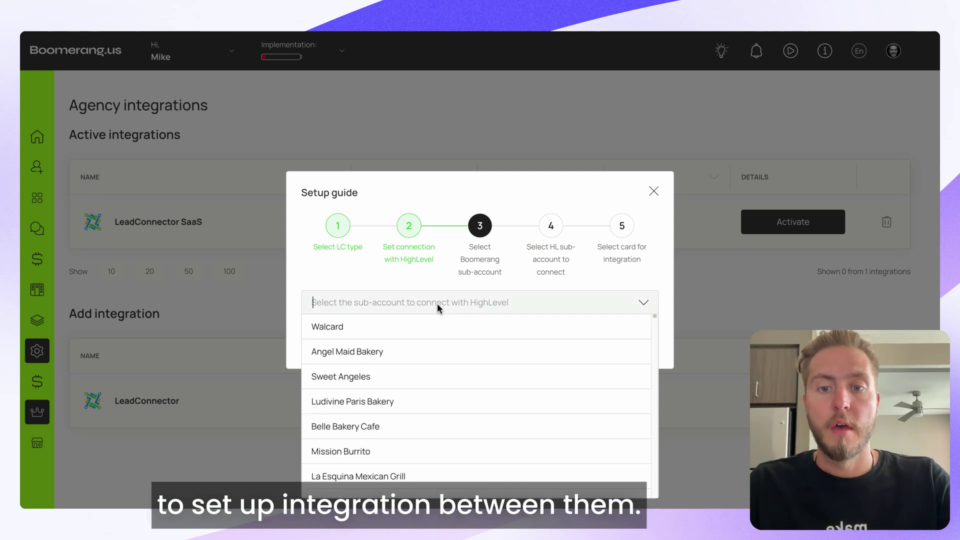
left_click(324, 358)
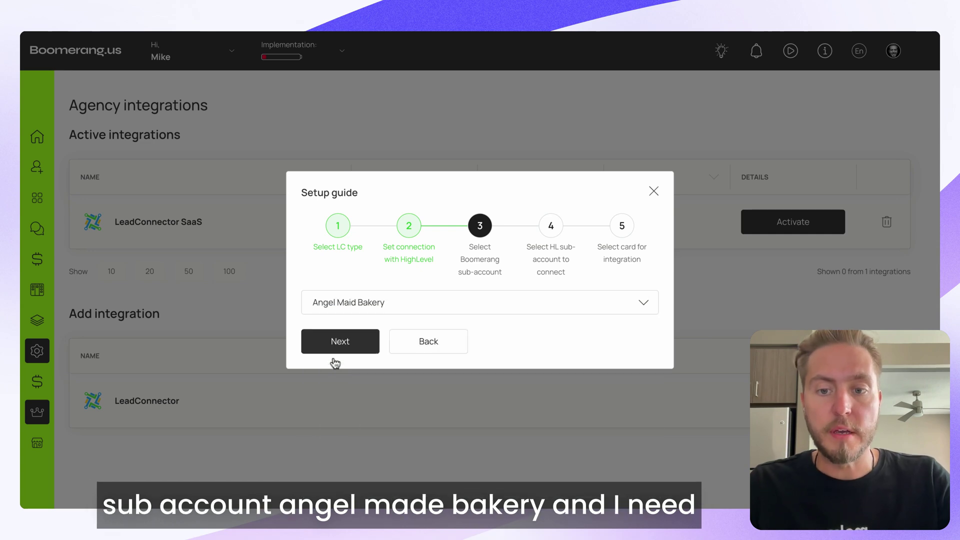
left_click(355, 342)
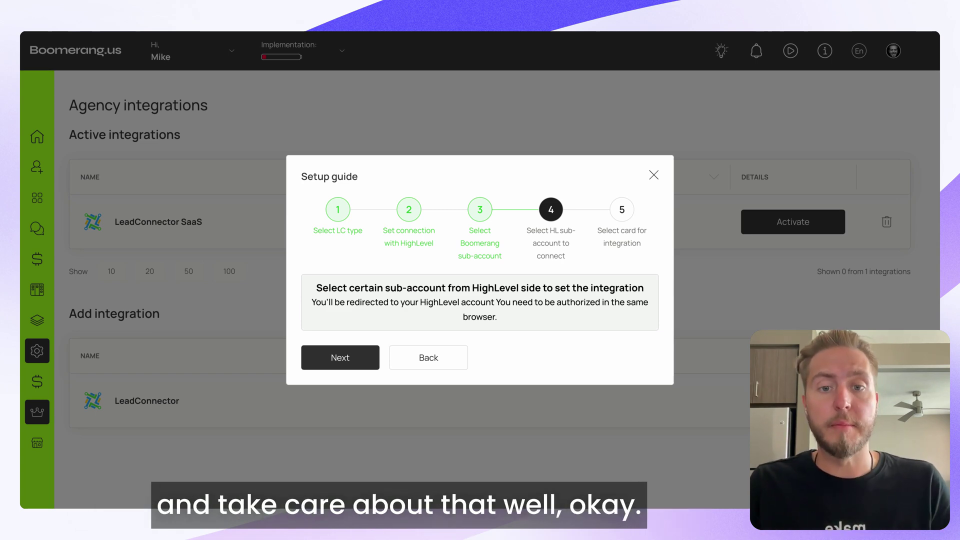
left_click(339, 368)
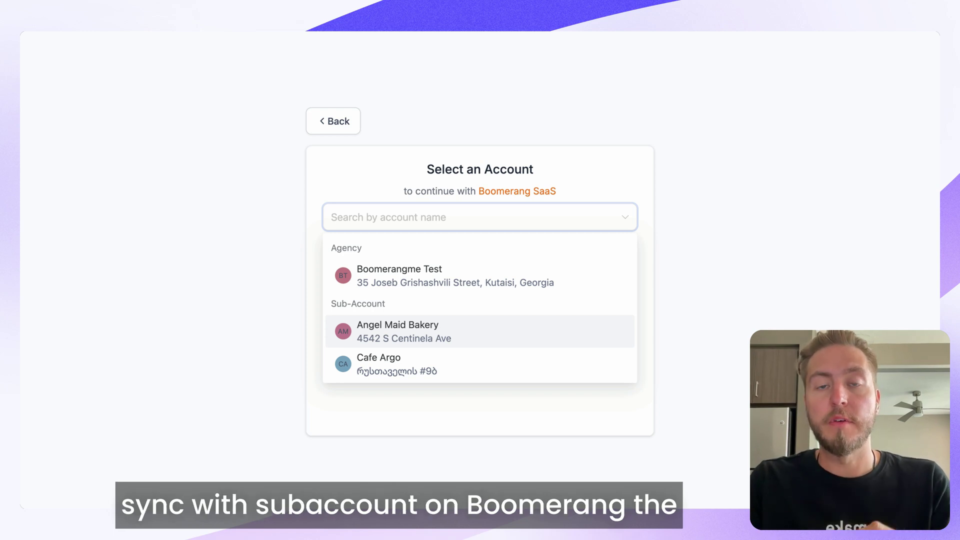
Choose Angel Maid Bakery under Sub-Account in HighLevel's Select an Account list
left_click(397, 331)
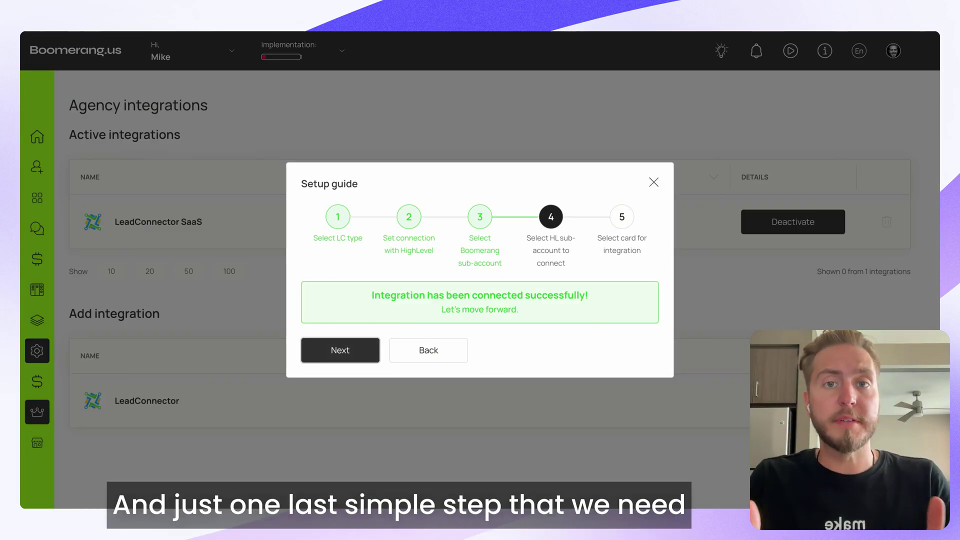
Choose the Angel Maid Bakery / Reward card to sync with HighLevel
left_click(337, 347)
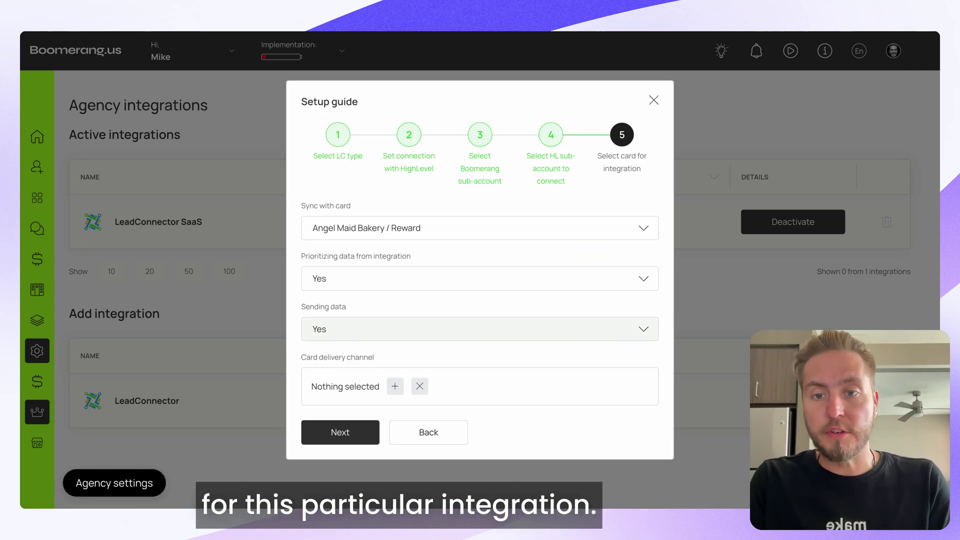
left_click(443, 228)
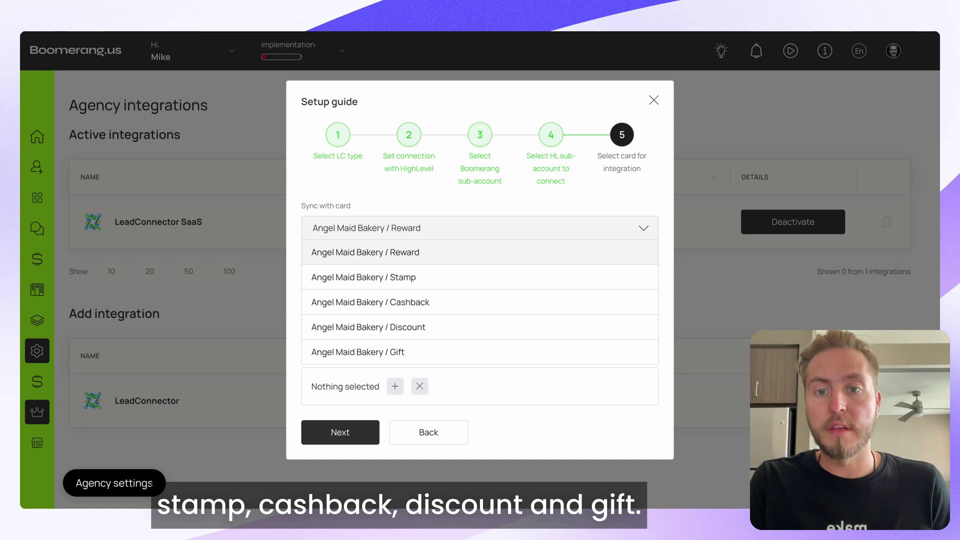
left_click(455, 256)
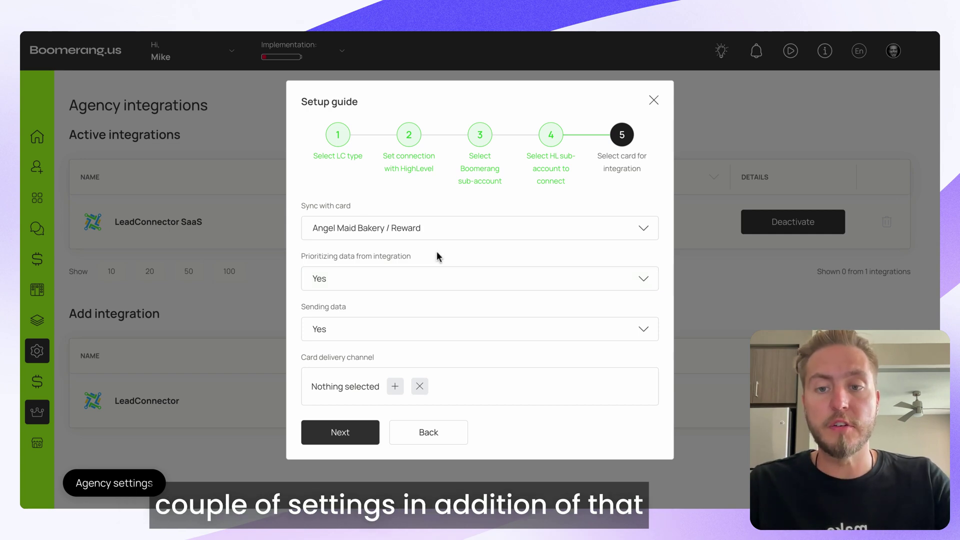
Keep prioritizing data from the integration set to Yes
left_click_drag(303, 256, 410, 256)
left_click(409, 254)
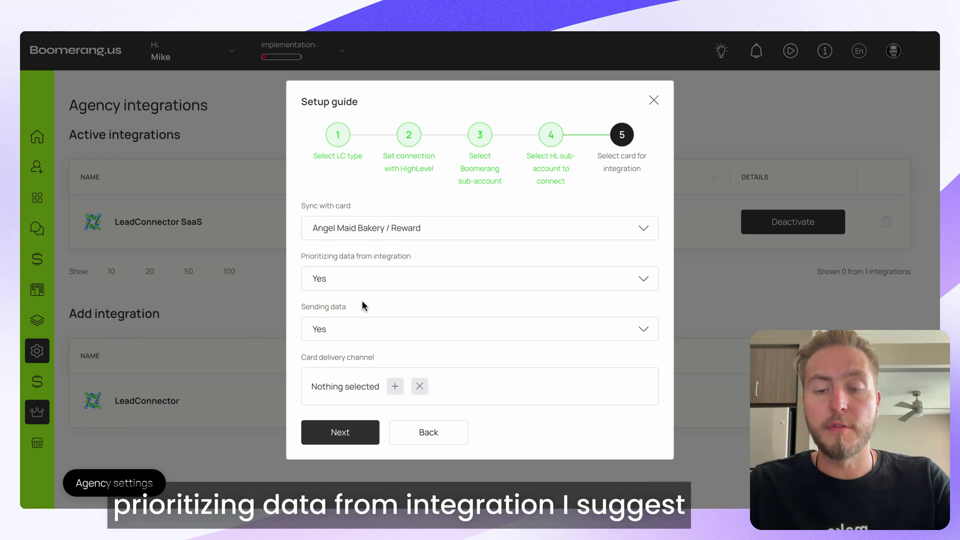
left_click(408, 278)
left_click(450, 300)
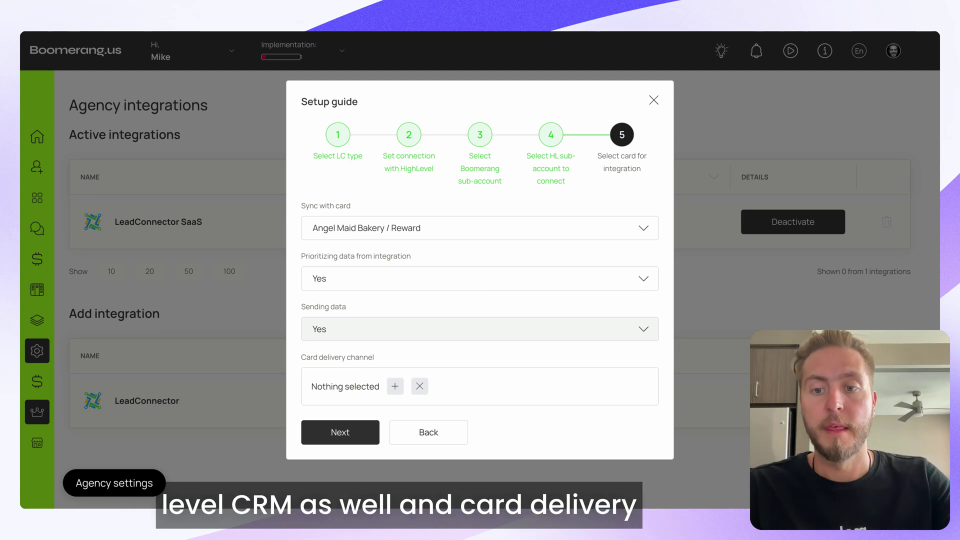
Add SMS and Email as card delivery channels and complete the setup
left_click_drag(315, 356, 375, 357)
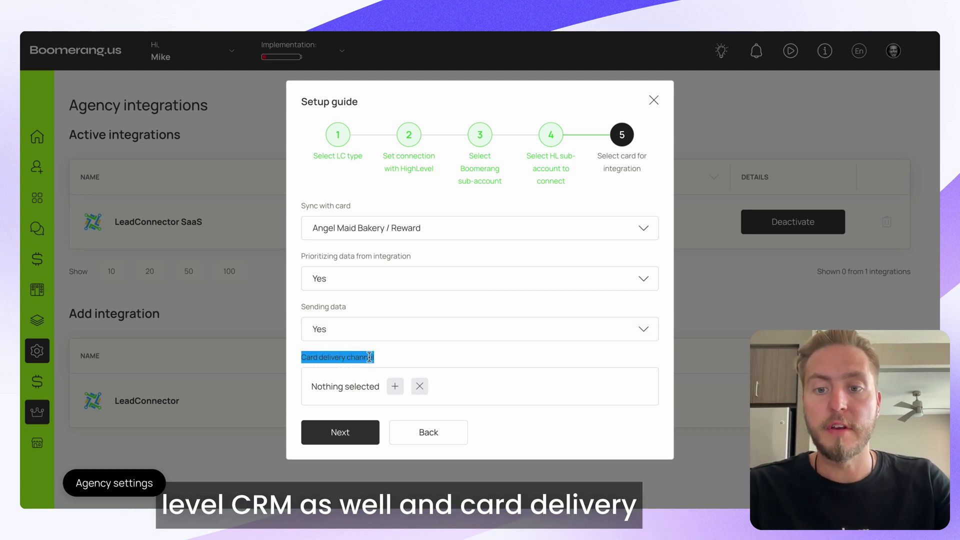
left_click(398, 386)
left_click(312, 431)
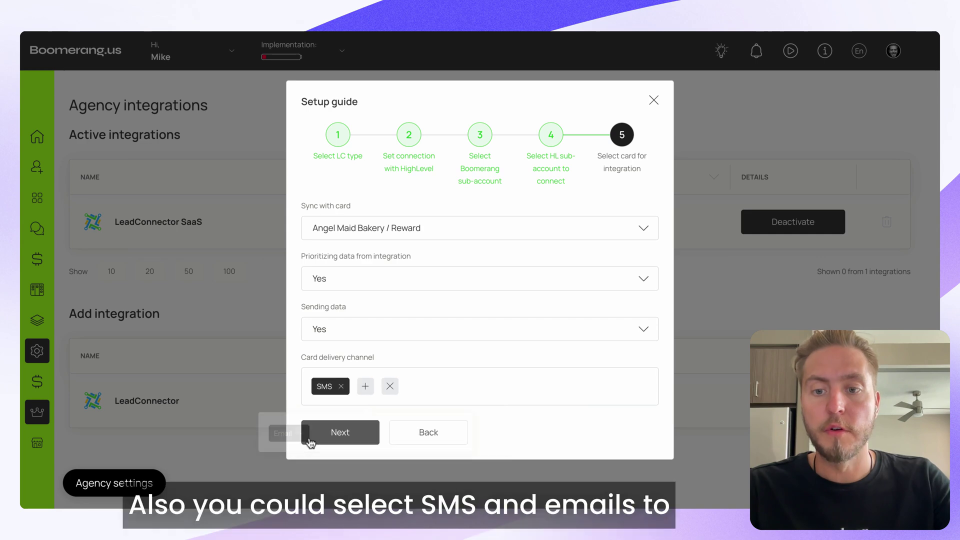
left_click(365, 386)
left_click(295, 433)
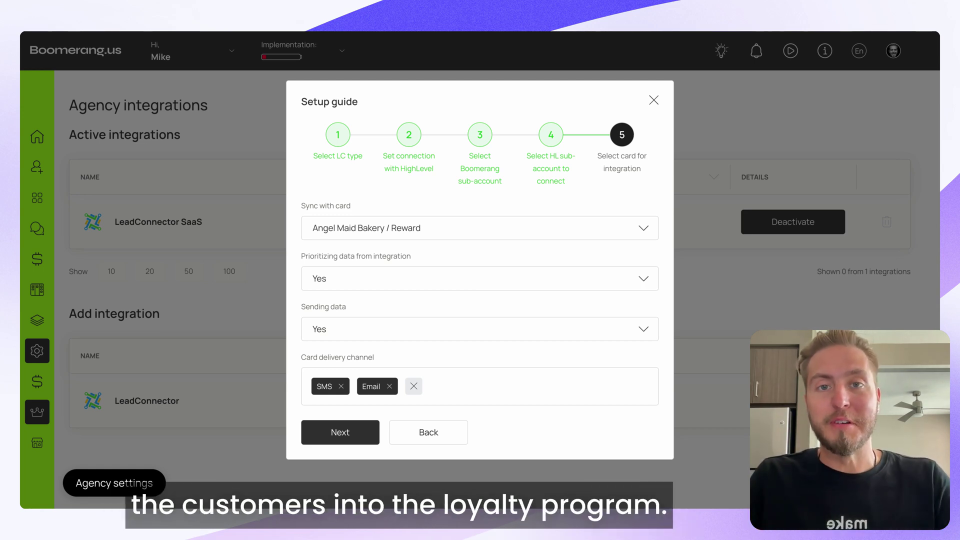
left_click(355, 437)
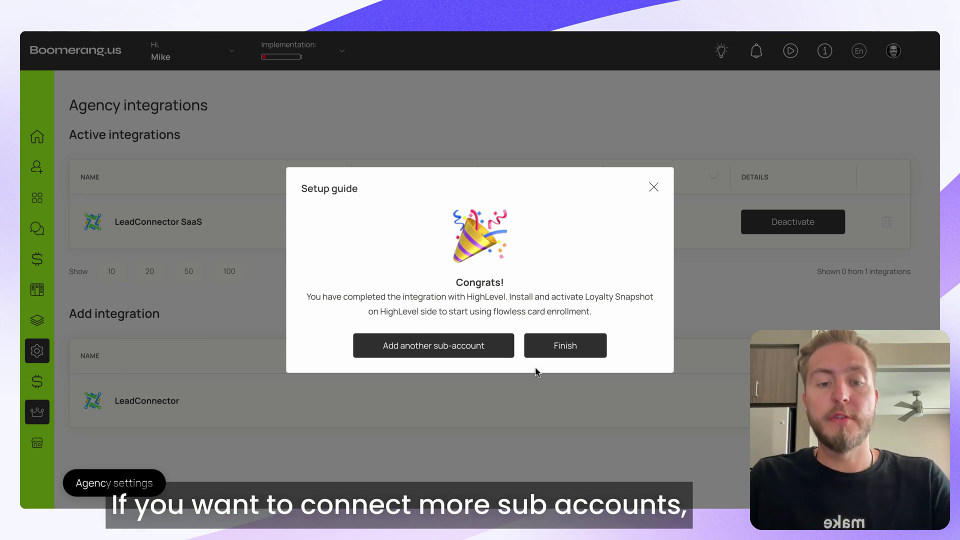
Start adding another sub-account, then close the setup guide to return to Agency integrations
left_click(414, 345)
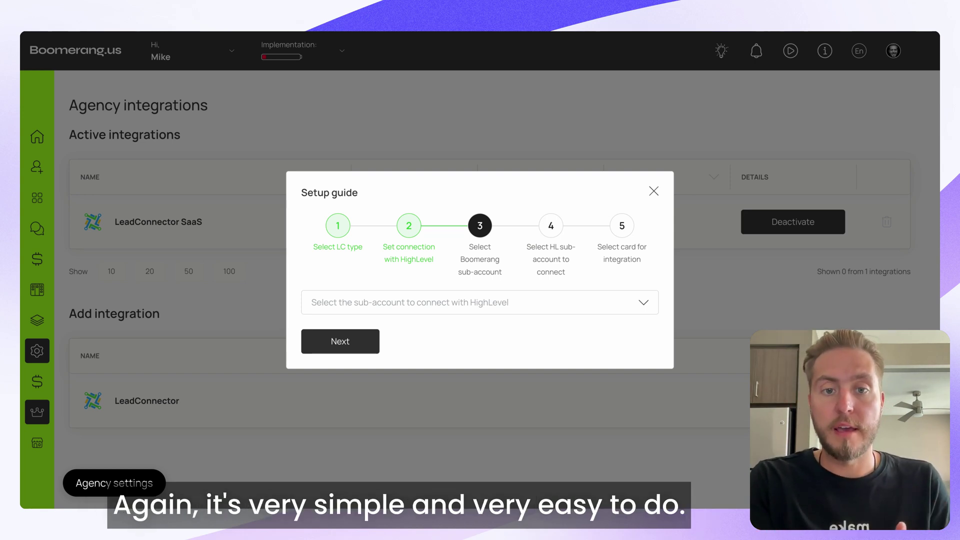
left_click(652, 192)
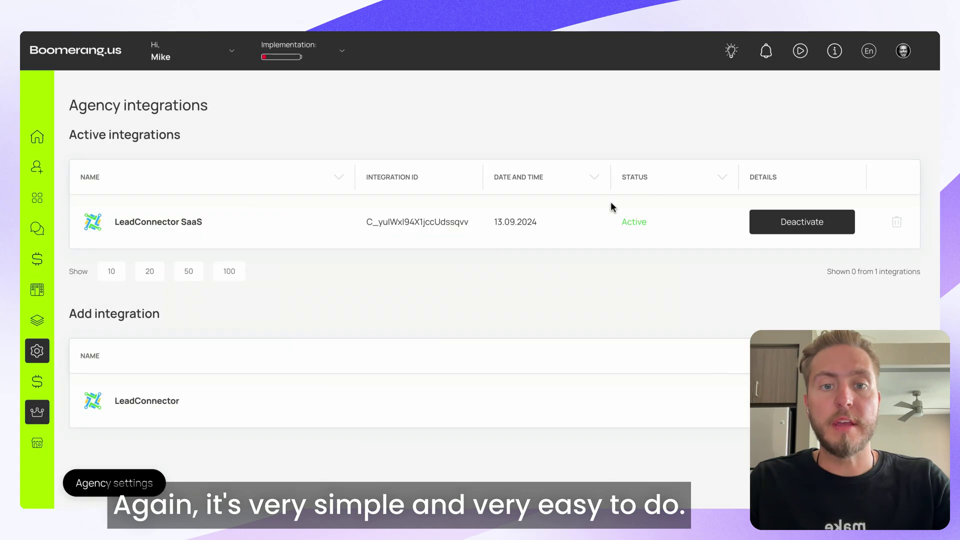
Check the LeadConnector SaaS settings, keeping CRM location Cafe Argo and 2-way integration
left_click(179, 226)
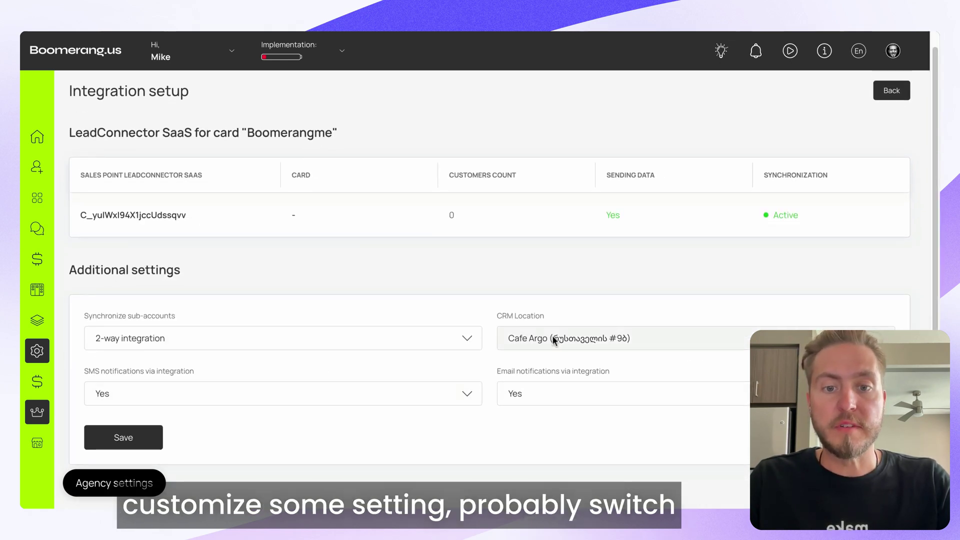
left_click(551, 336)
left_click(699, 272)
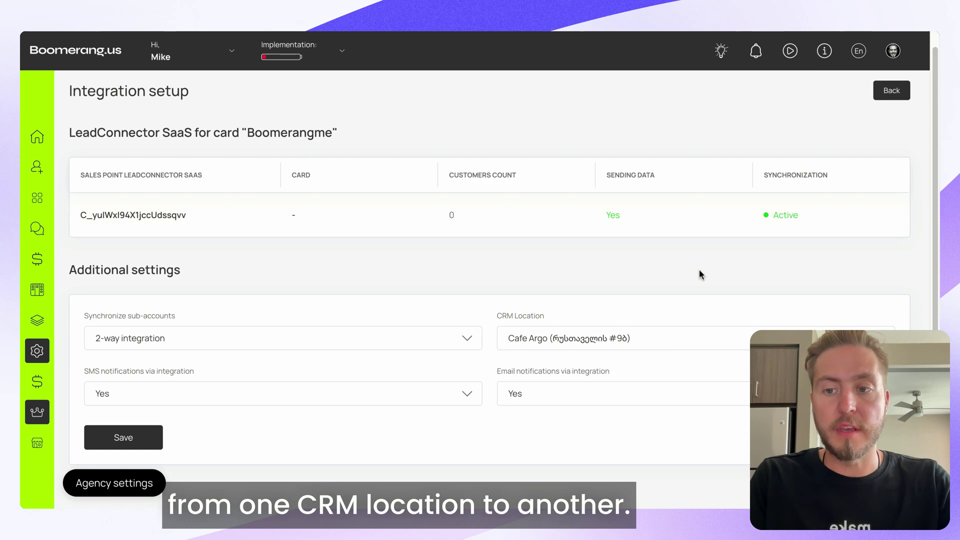
left_click(152, 338)
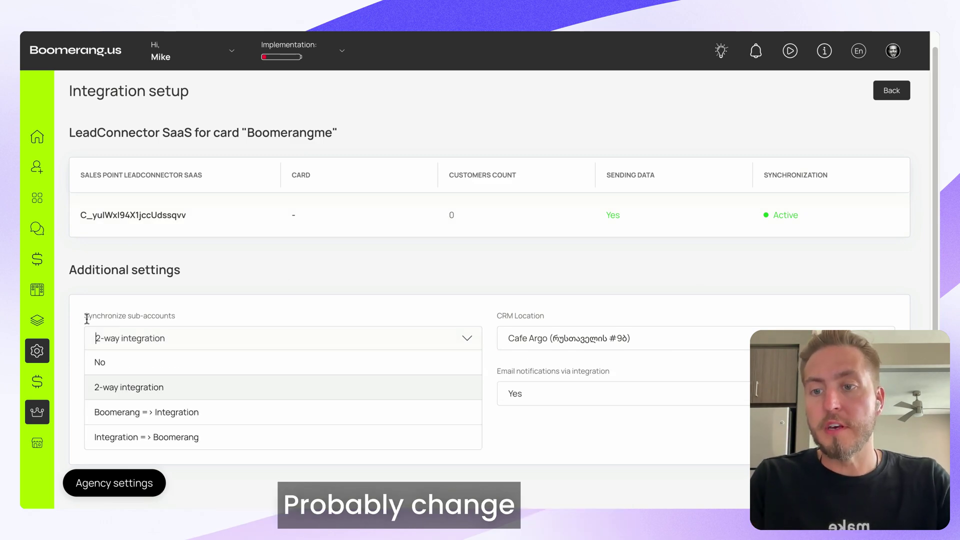
left_click(326, 288)
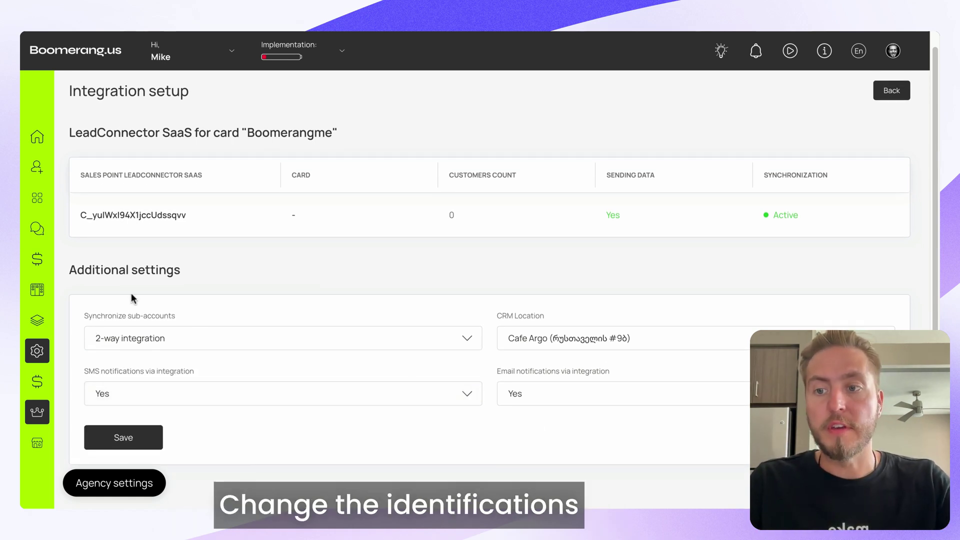
Go to the reseller dashboard's sub-accounts and open the Angel Maid Bakery profile
left_click(44, 353)
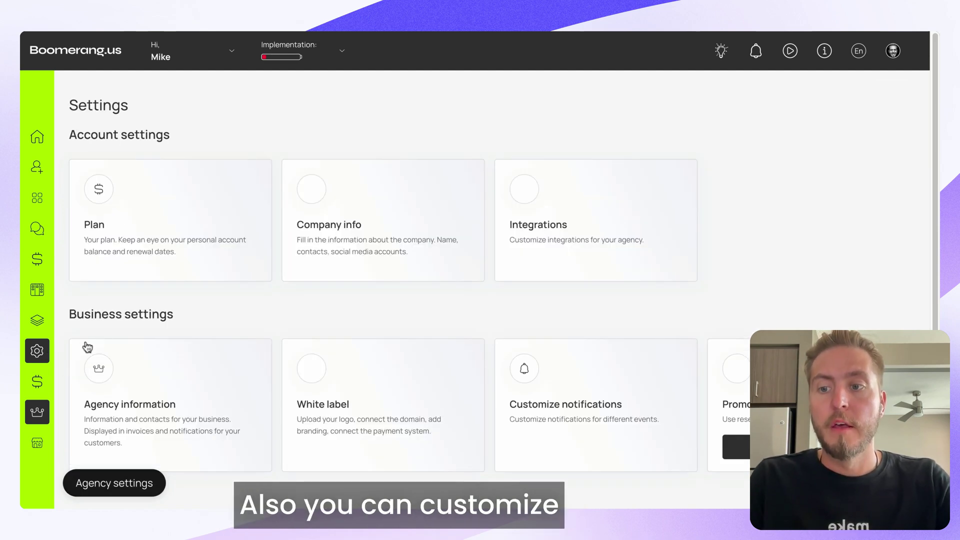
left_click(45, 138)
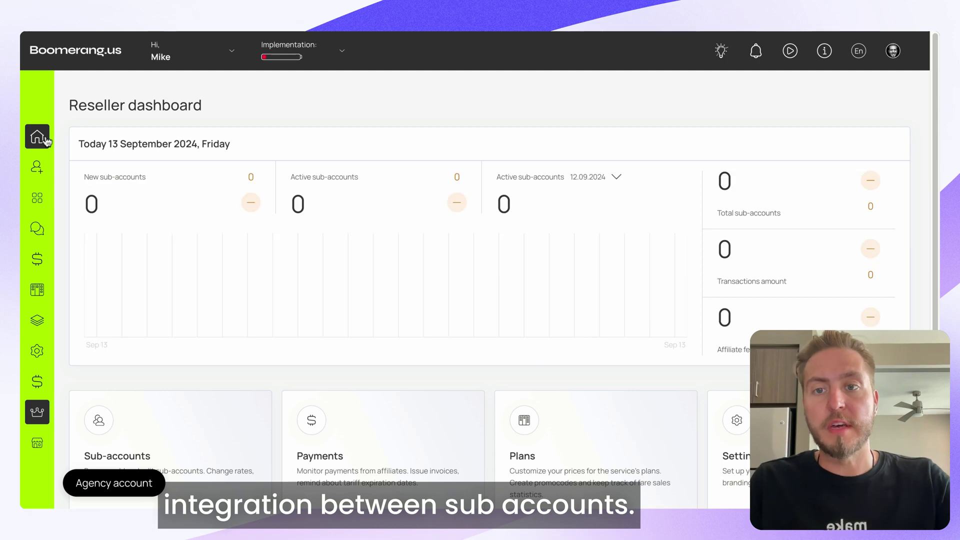
left_click(38, 198)
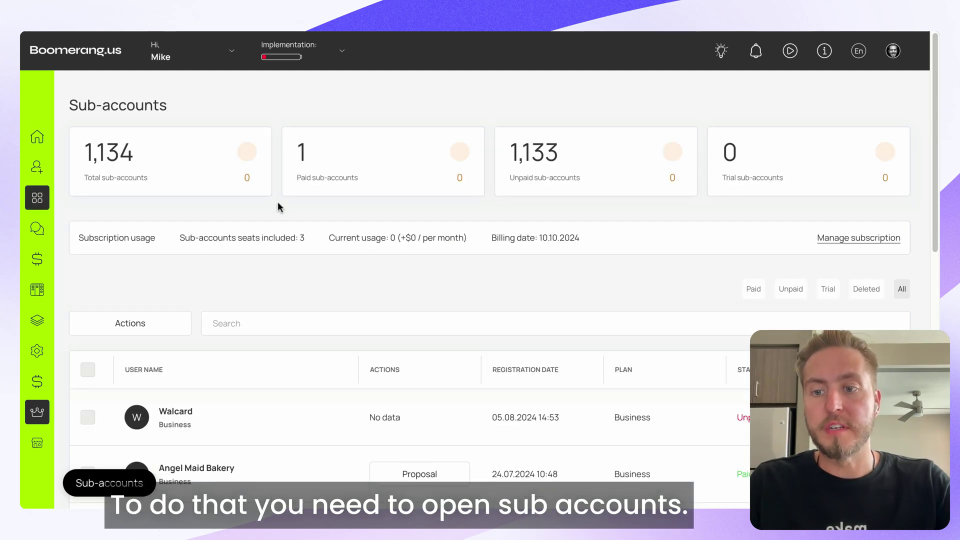
scroll(278, 206, "down", 4)
left_click(183, 288)
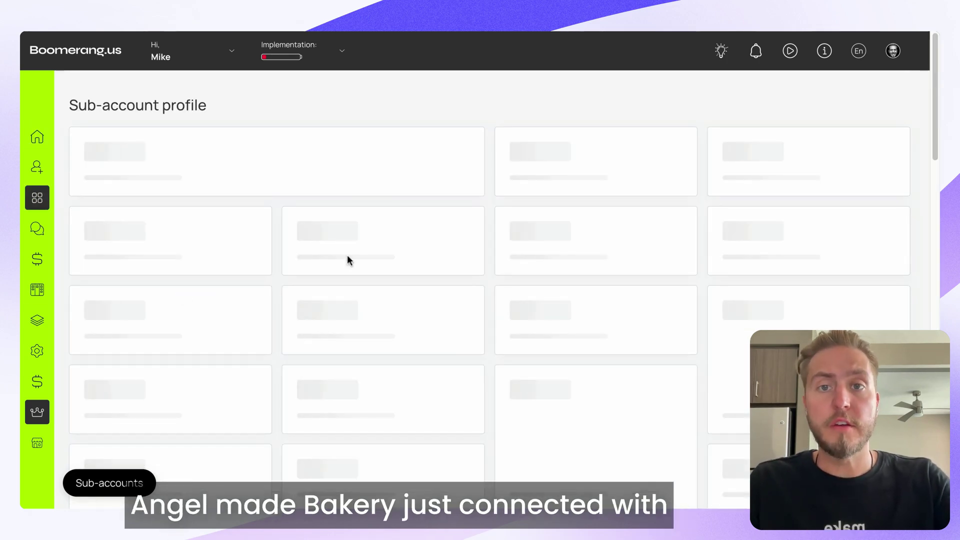
Sign in to the Angel Maid Bakery sub-account and view its active integrations
left_click(288, 209)
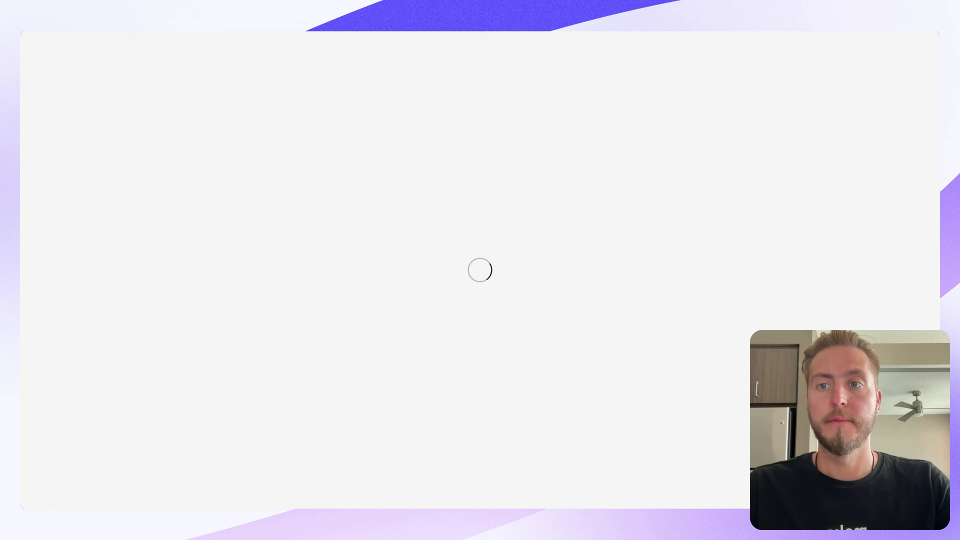
left_click(38, 367)
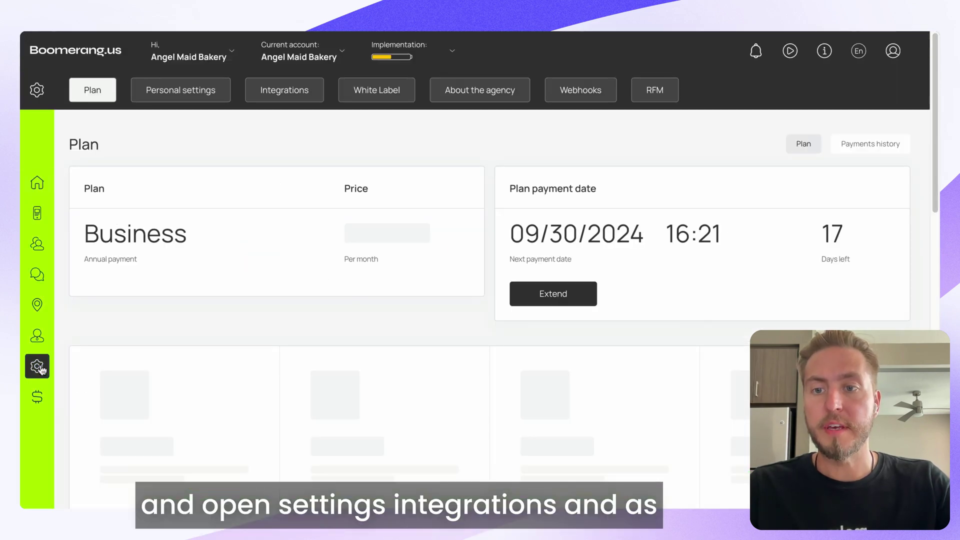
left_click(302, 97)
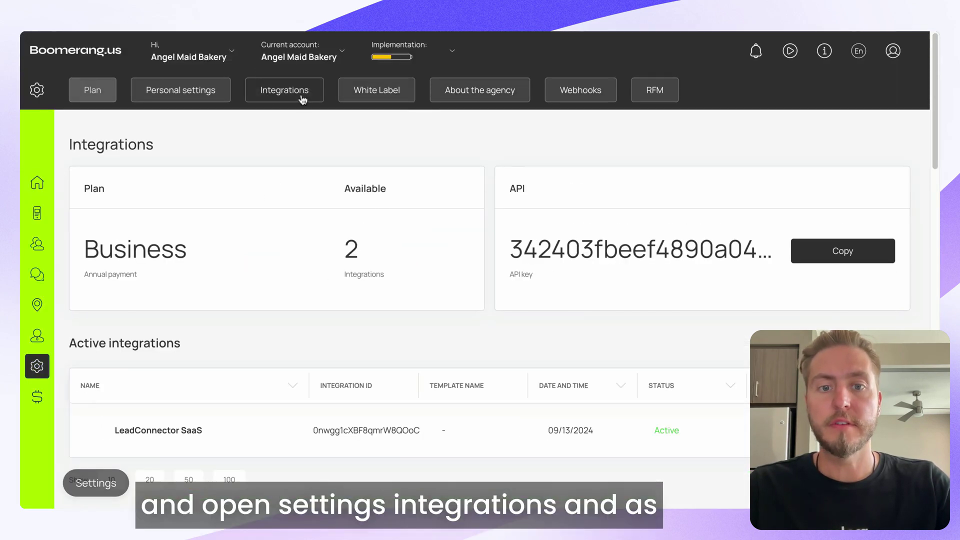
scroll(484, 195, "down", 3)
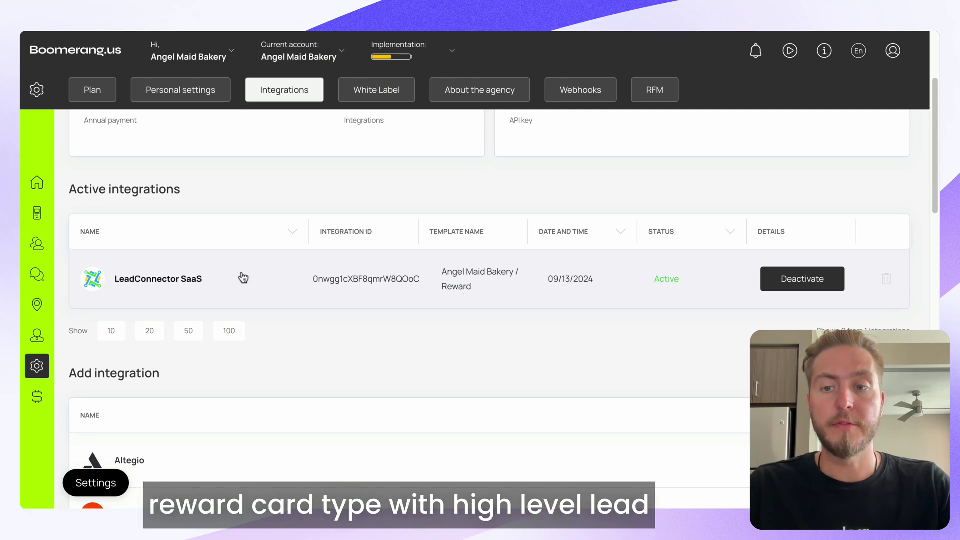
Review the LeadConnector SaaS sales point ID and SMS/Email delivery, save, and return Home
left_click(142, 284)
scroll(334, 249, "down", 1)
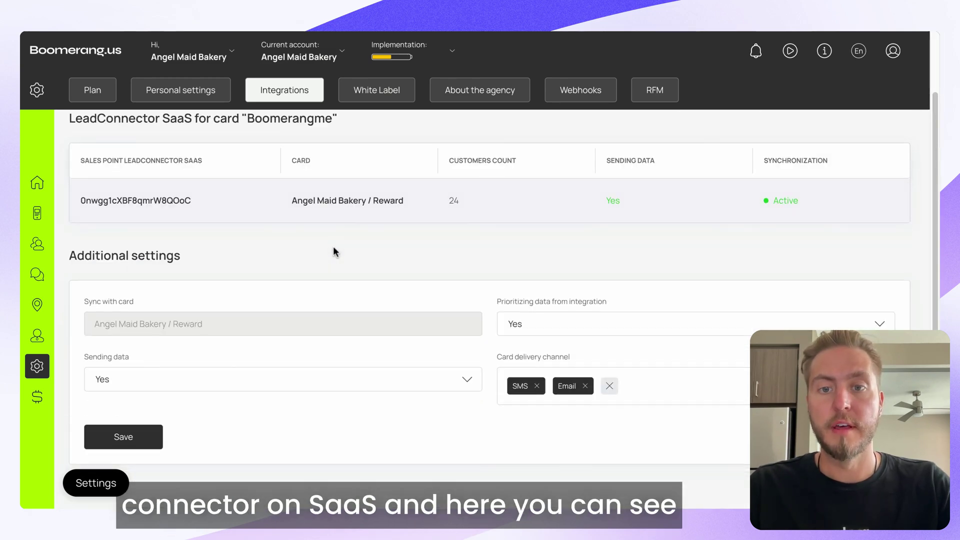
scroll(120, 220, "up", 1)
double_click(171, 220)
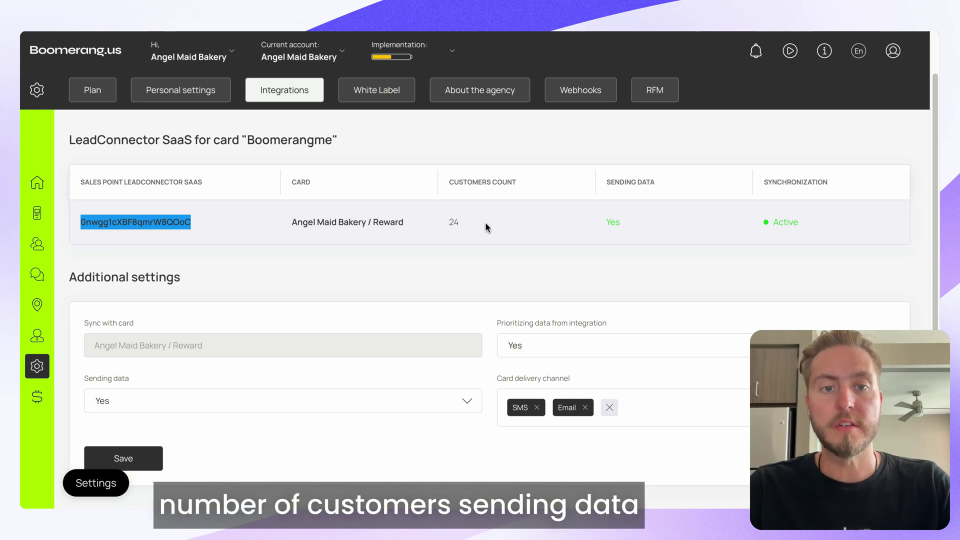
scroll(488, 273, "down", 1)
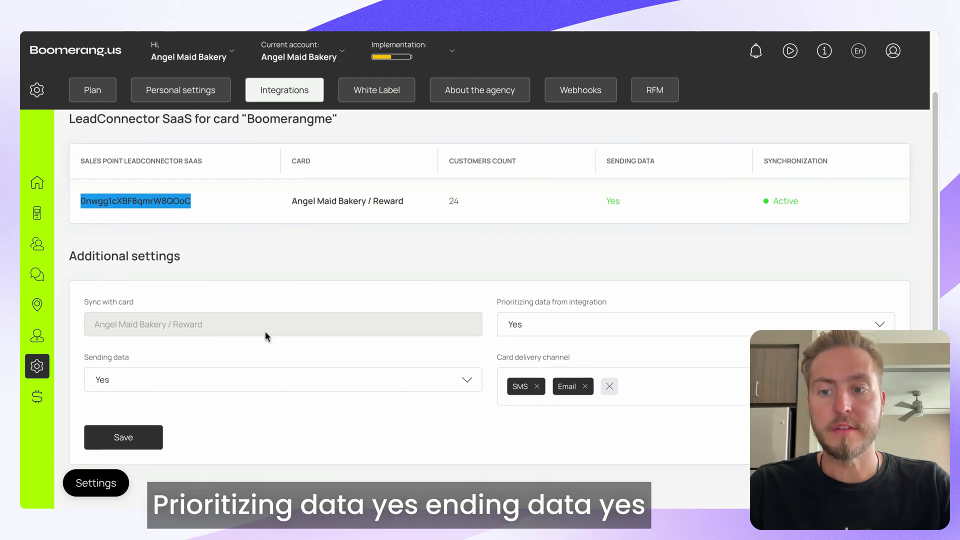
left_click_drag(504, 358, 569, 358)
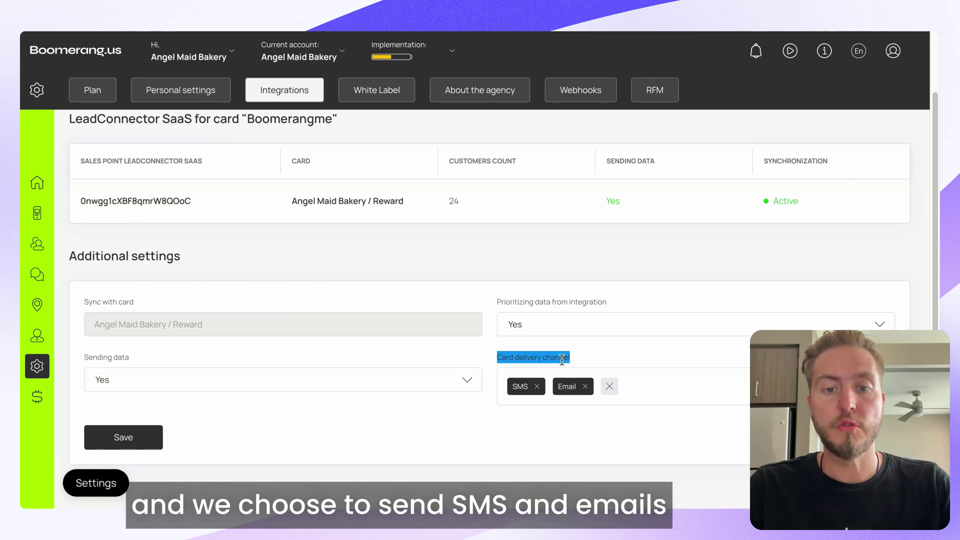
left_click(566, 360)
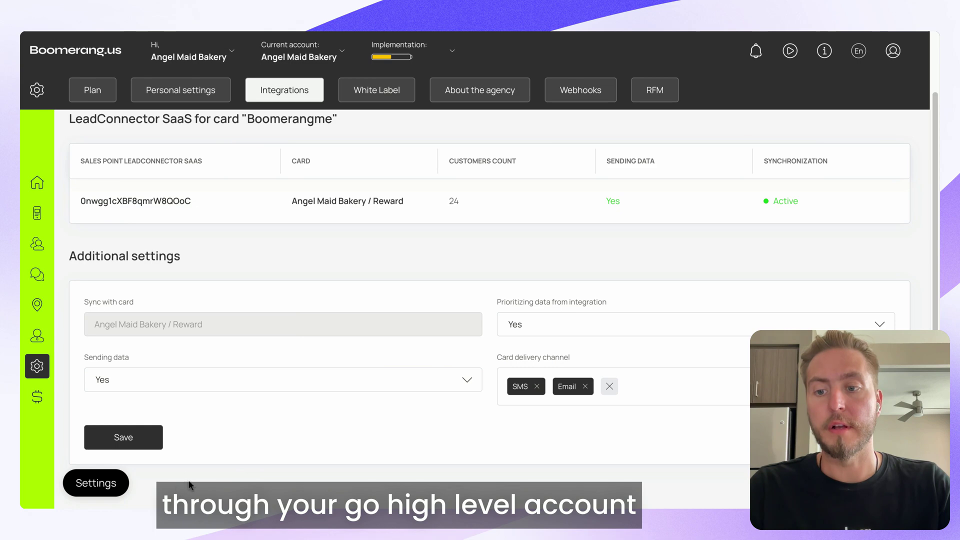
left_click(153, 442)
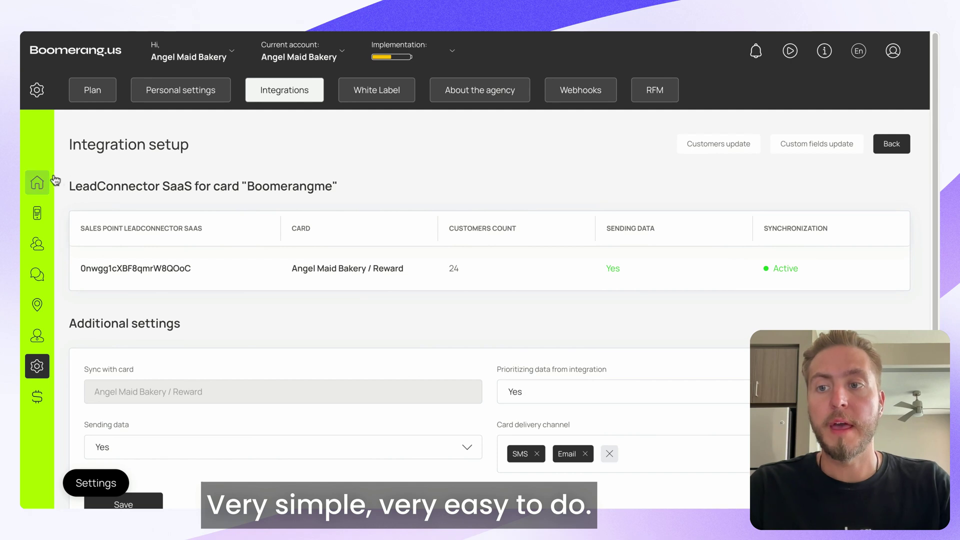
left_click(54, 178)
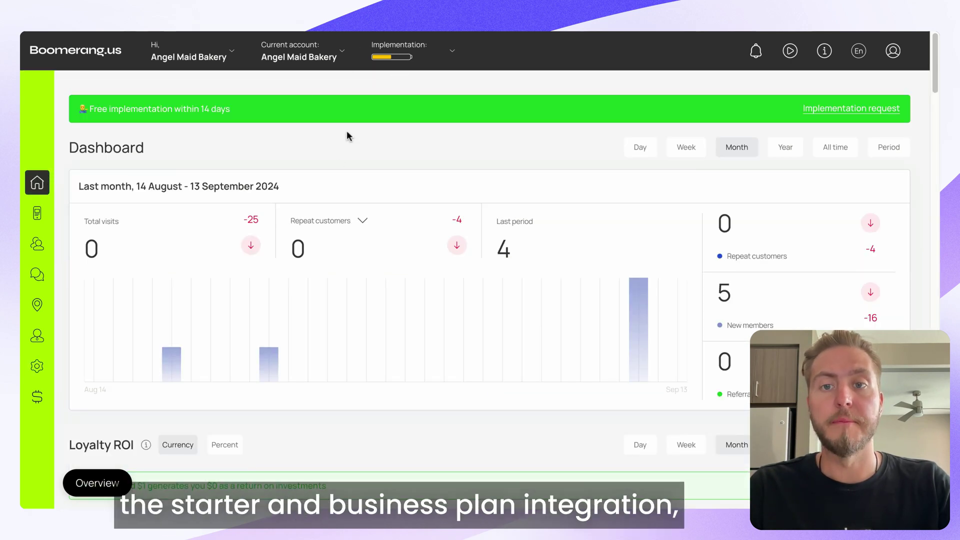